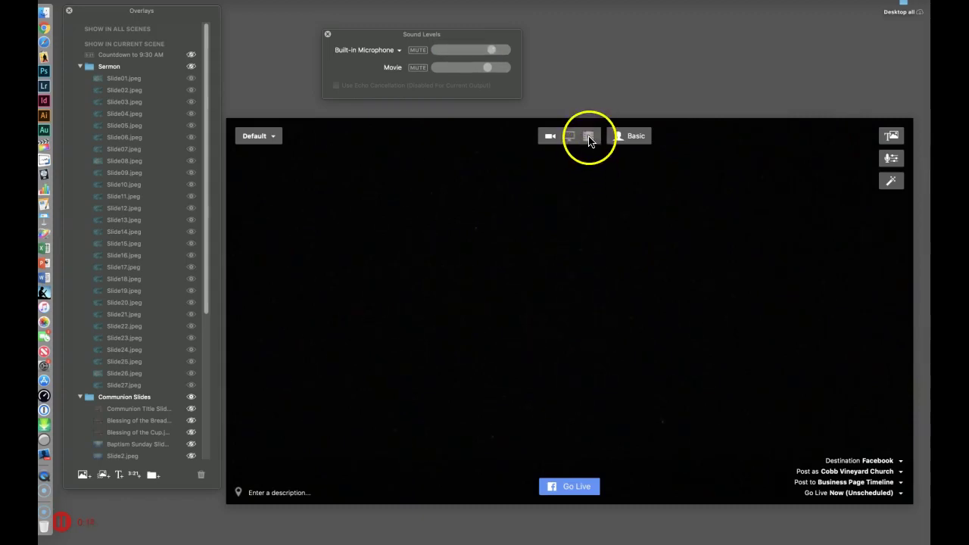
# Step: Load 3-3-19 announcments .mp4 from Dropbox's 3-3-19 > Sunday Resources folder as the video file source
pyautogui.click(589, 139)
pyautogui.moveTo(589, 139)
pyautogui.mouseDown()
pyautogui.moveTo(610, 156)
pyautogui.moveTo(609, 192)
pyautogui.moveTo(587, 137)
pyautogui.mouseUp()
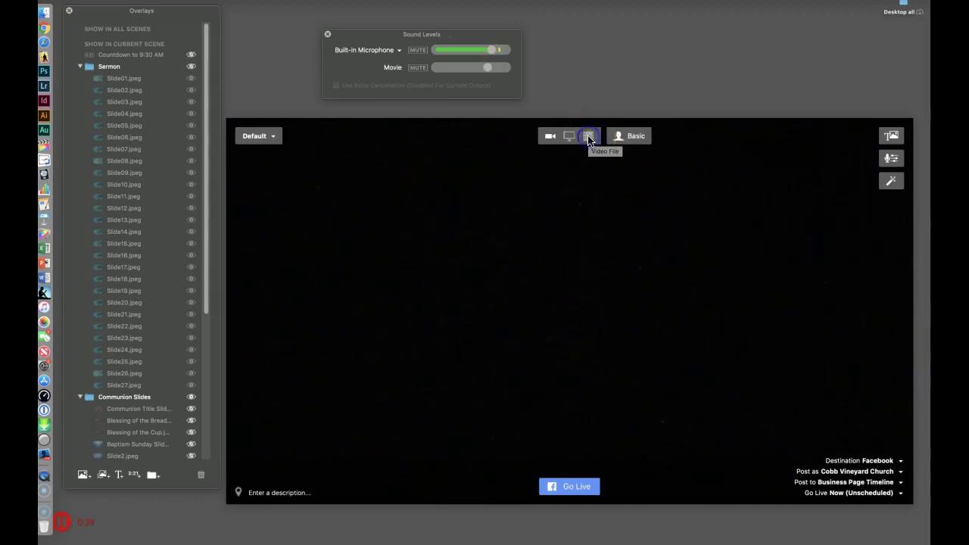
pyautogui.click(588, 137)
pyautogui.click(573, 199)
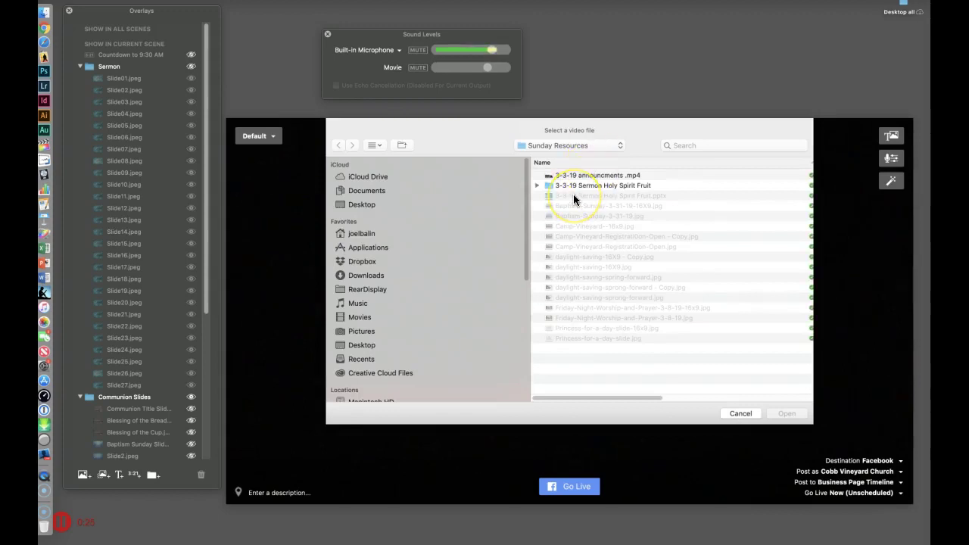
pyautogui.moveTo(560, 124); pyautogui.dragTo(597, 151)
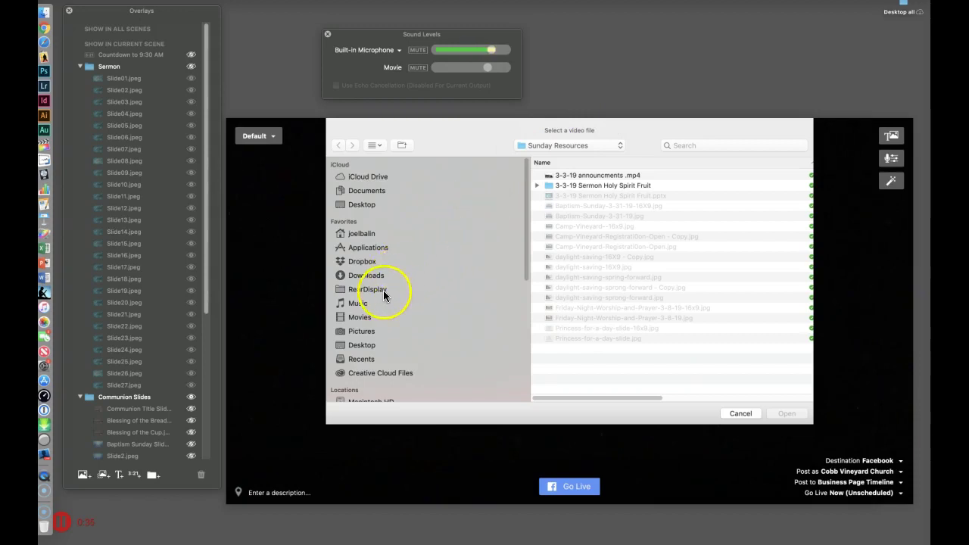
pyautogui.click(366, 262)
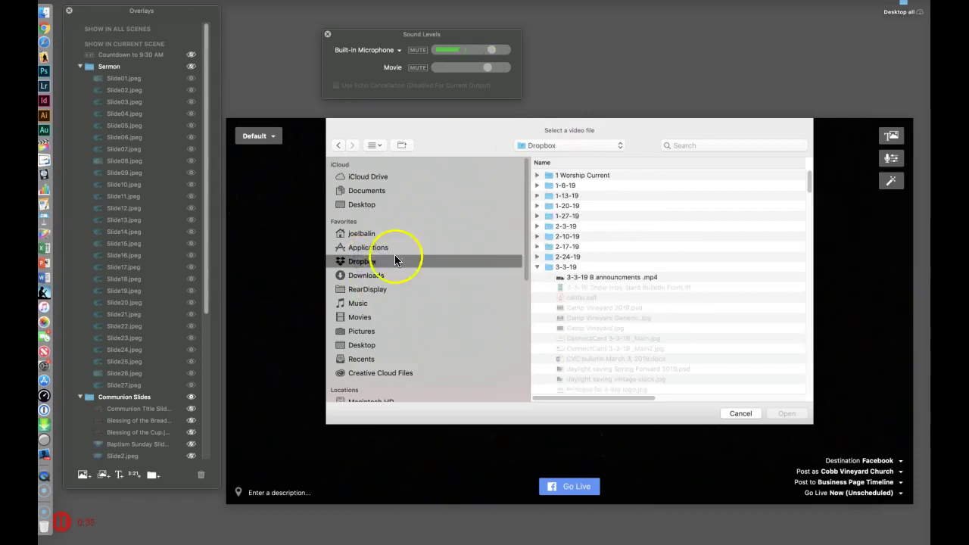
pyautogui.click(547, 266)
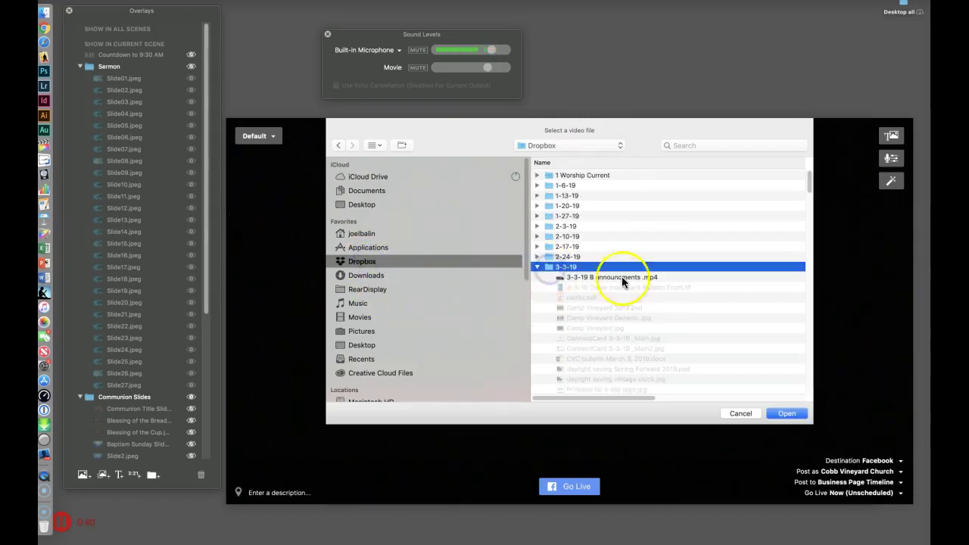
pyautogui.scroll(-2, 654, 310)
pyautogui.scroll(-5, 652, 310)
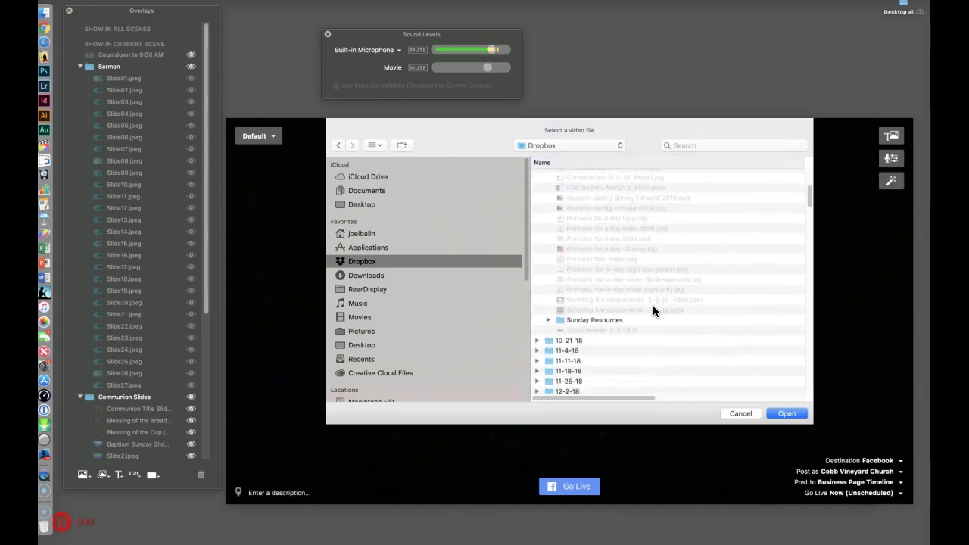
pyautogui.click(548, 259)
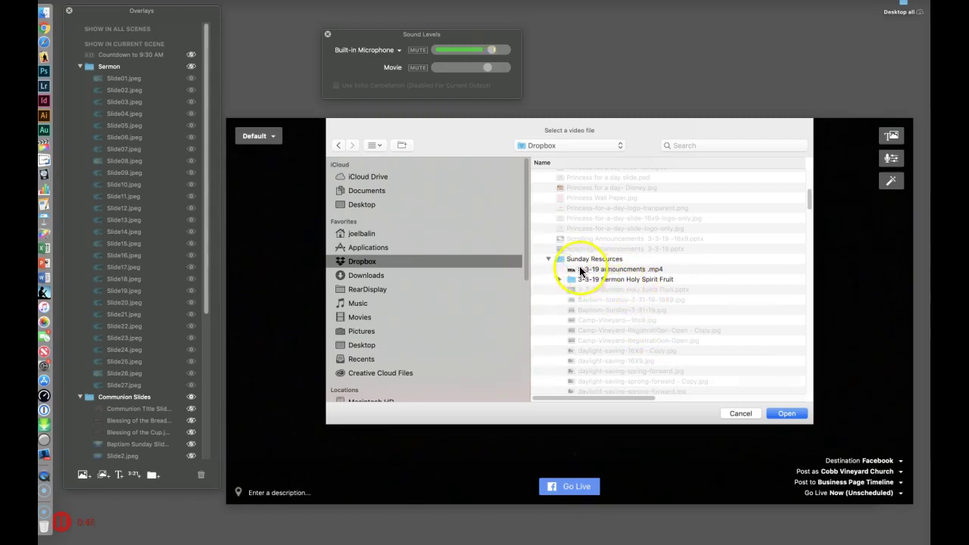
pyautogui.click(622, 270)
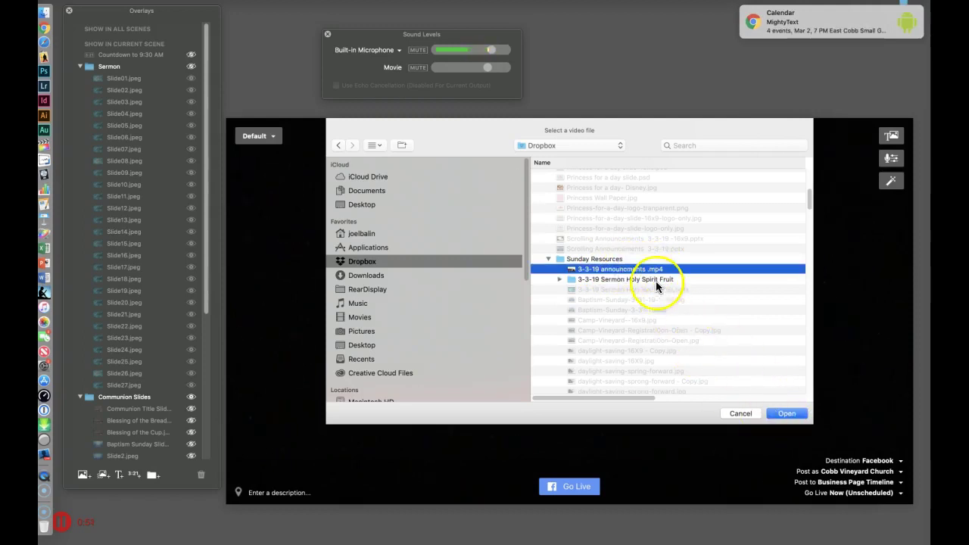
pyautogui.click(785, 413)
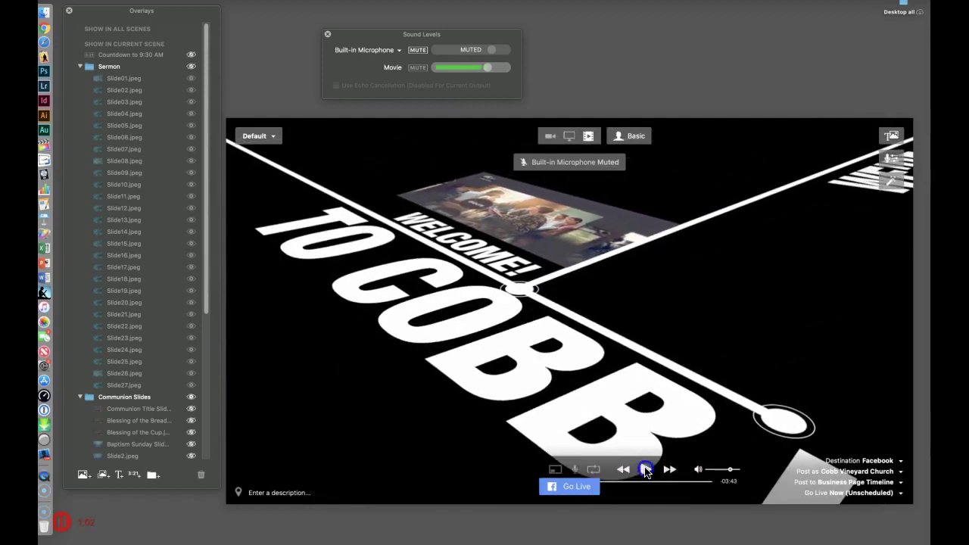
# Step: Pause the announcements video and play it again from the recent video files, and switch the source back to the camera
pyautogui.click(645, 470)
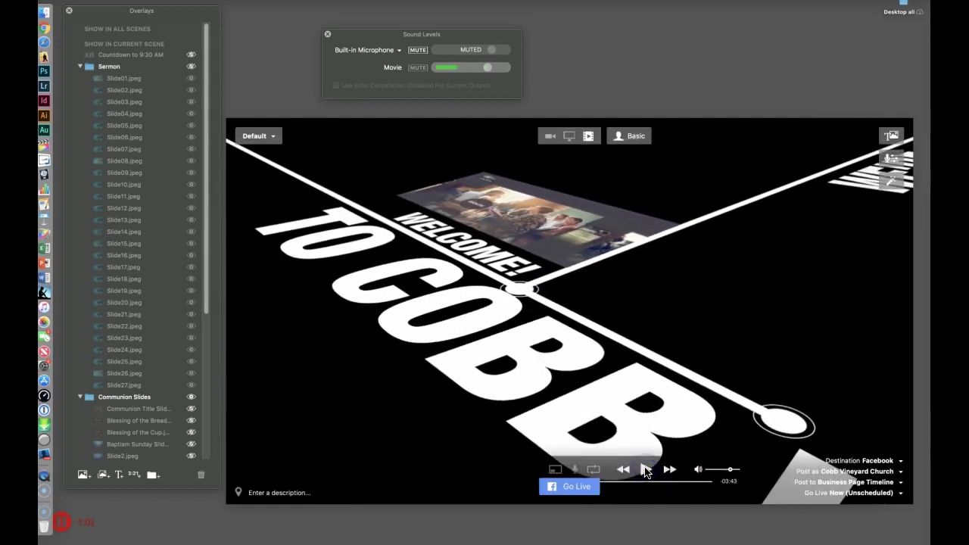
pyautogui.click(588, 138)
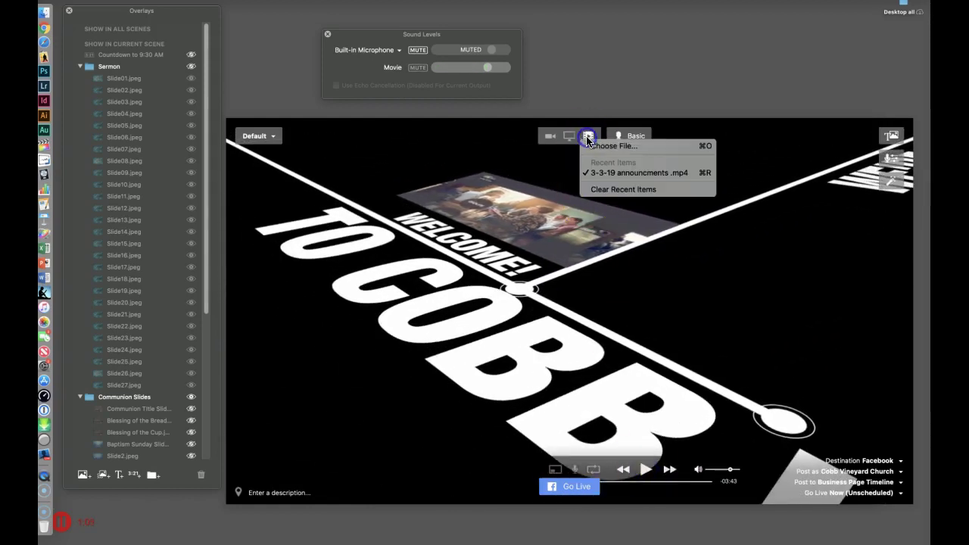
pyautogui.click(602, 173)
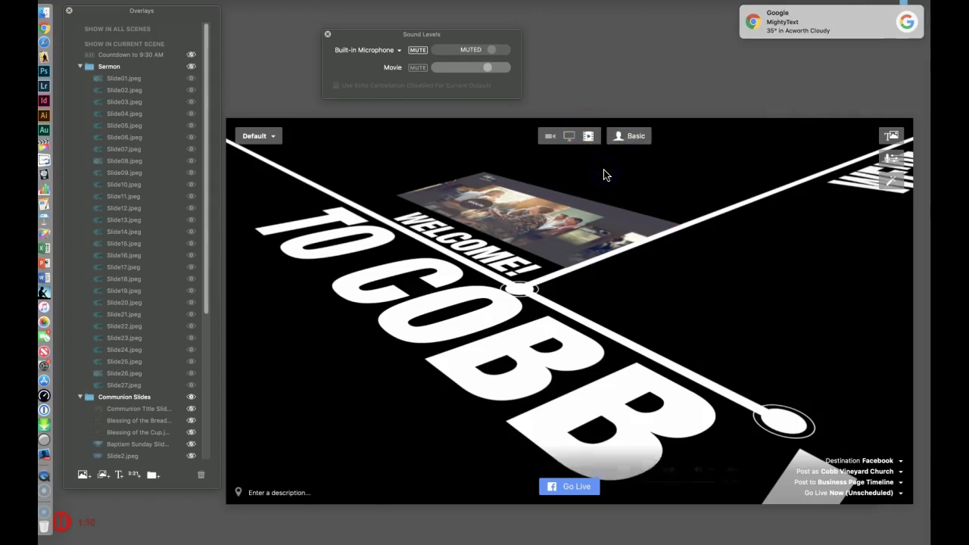
pyautogui.click(646, 470)
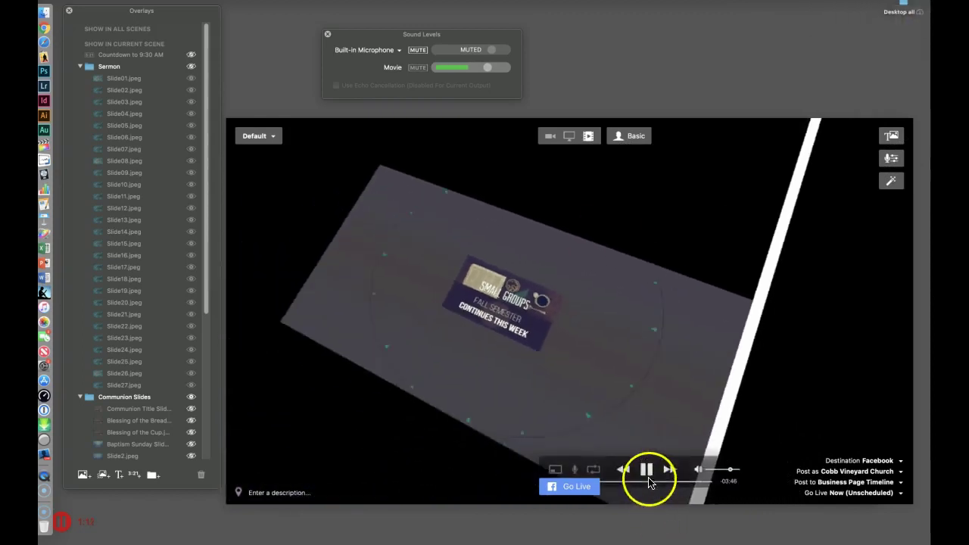
pyautogui.click(550, 137)
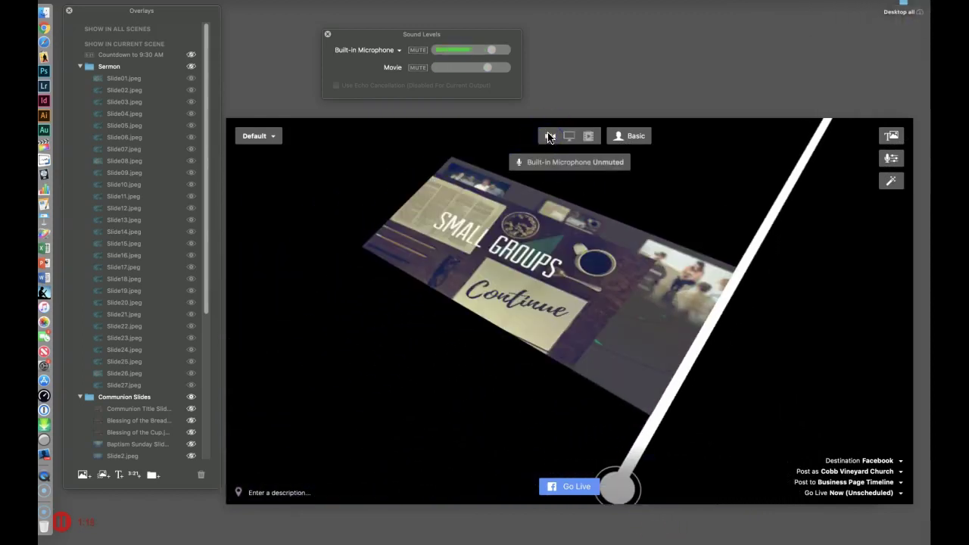
pyautogui.click(549, 137)
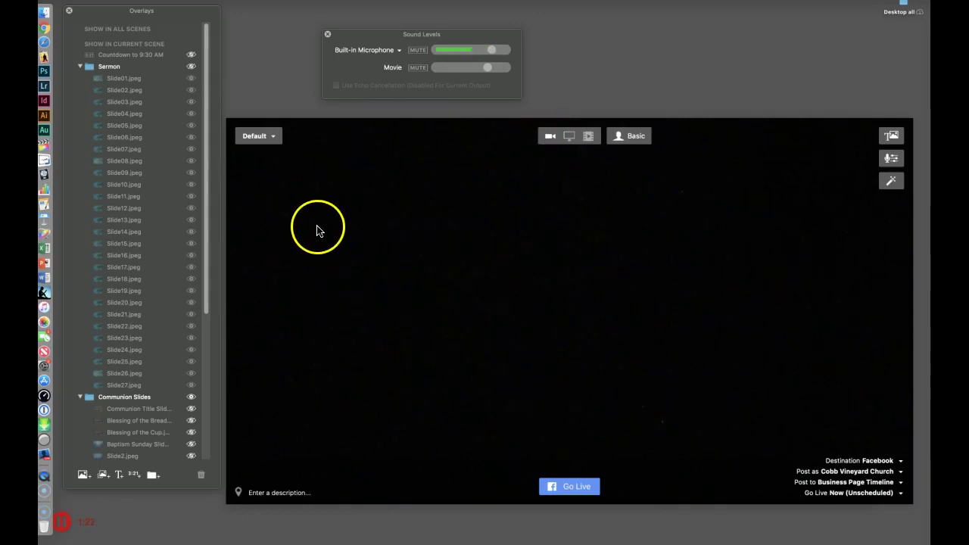
# Step: Delete the old slides Slide01.jpeg through Slide27.jpeg from the Sermon overlay folder
pyautogui.click(122, 80)
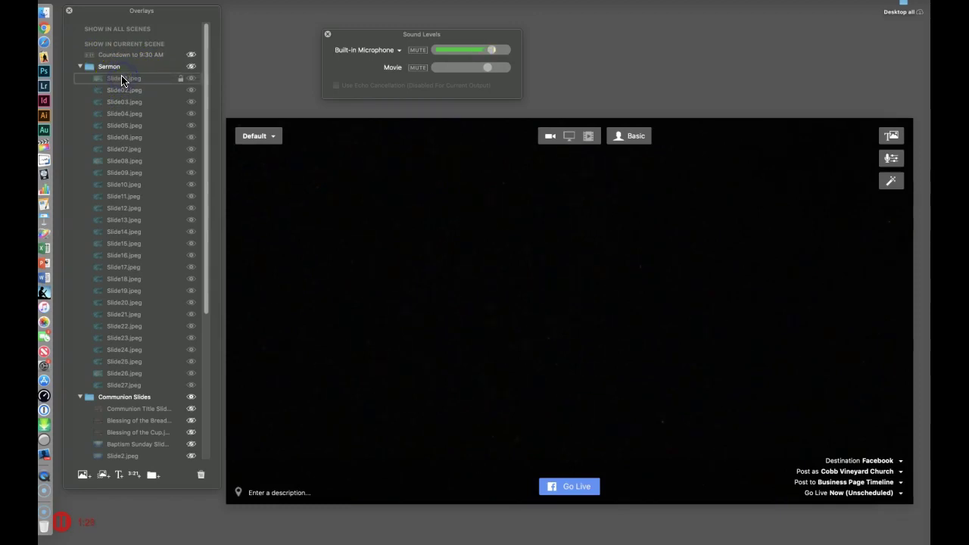
pyautogui.keyDown('shift'); pyautogui.click(116, 386); pyautogui.keyUp('shift')
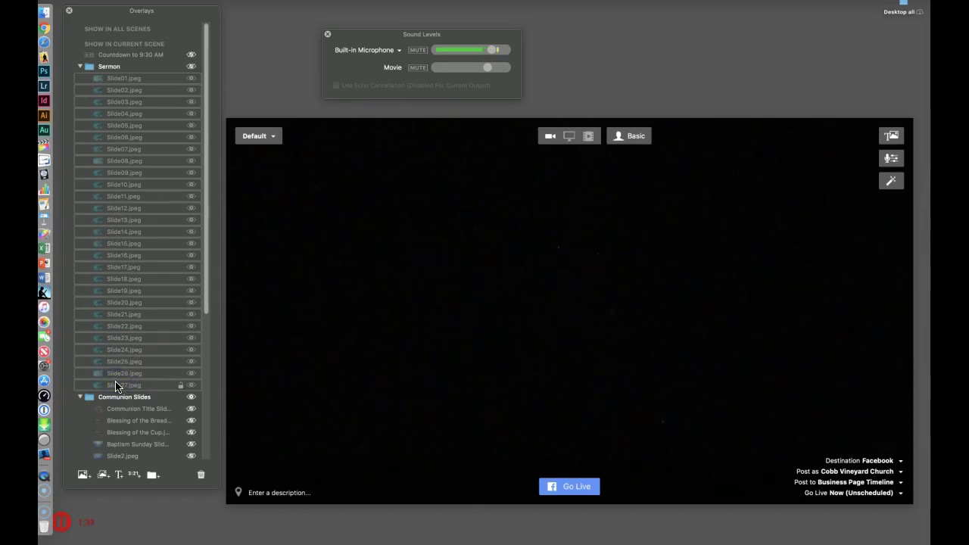
pyautogui.press('Delete')
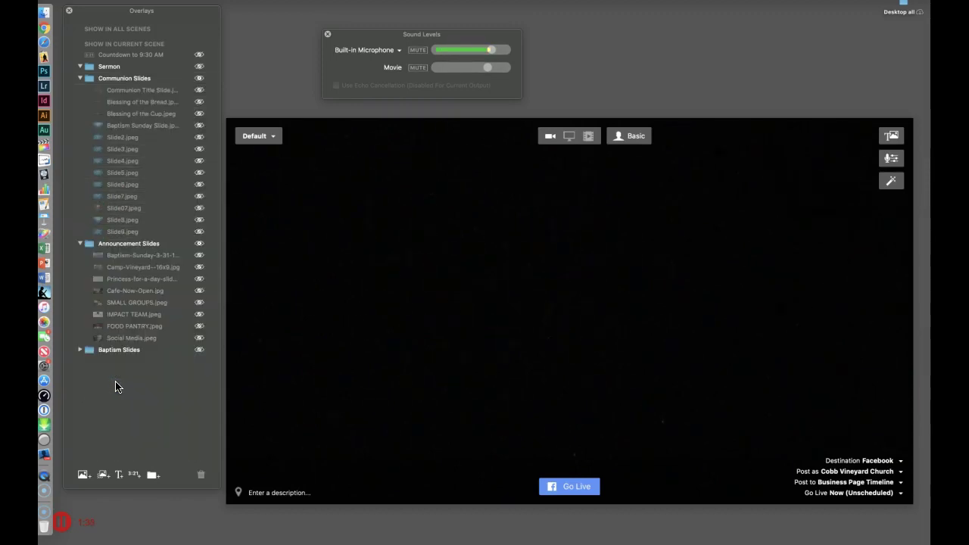
# Step: Switch to Finder and add Slide01.jpeg through Slide27.jpeg from the 3-3-19 Holy Spirit Fruit sermon folder in Dropbox to the Sermon overlay folder
pyautogui.click(45, 12)
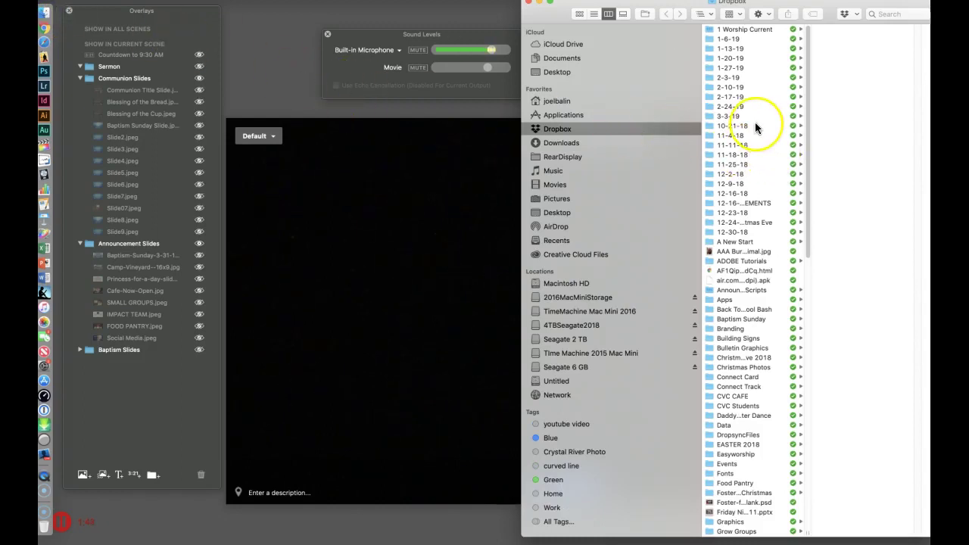
pyautogui.click(726, 116)
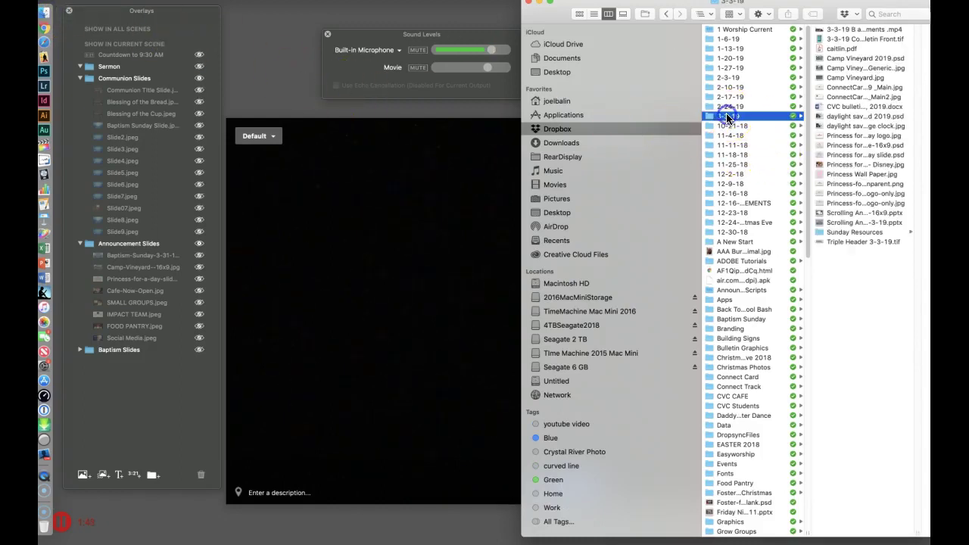
pyautogui.click(820, 232)
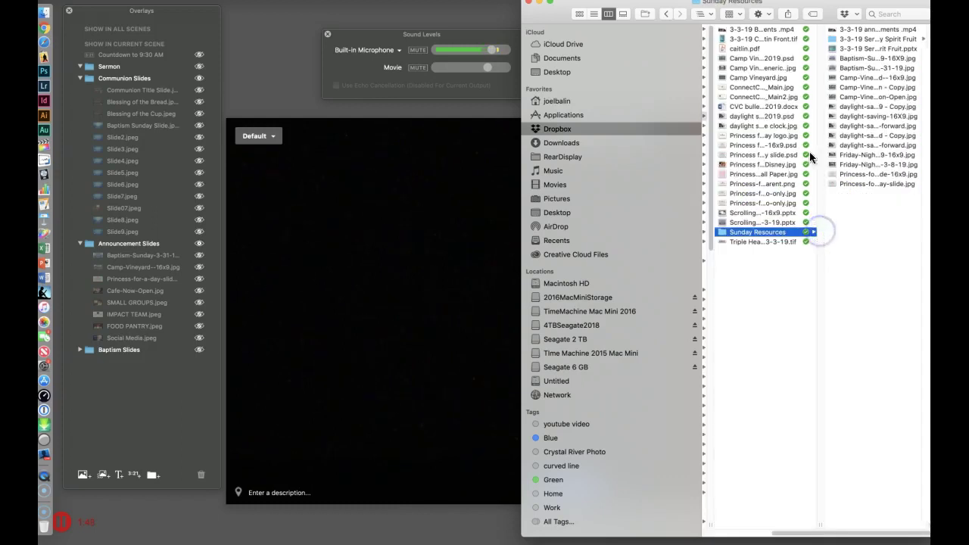
pyautogui.click(832, 39)
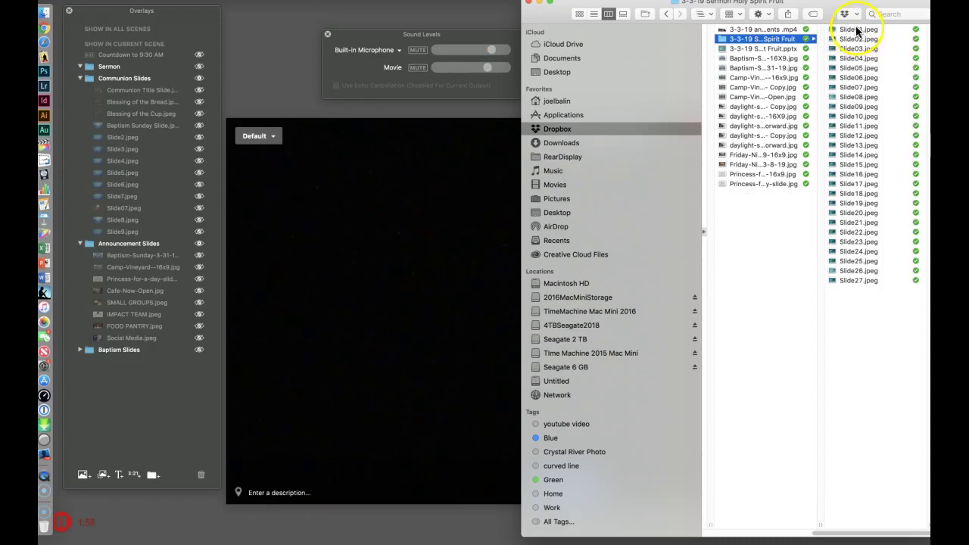
pyautogui.click(856, 30)
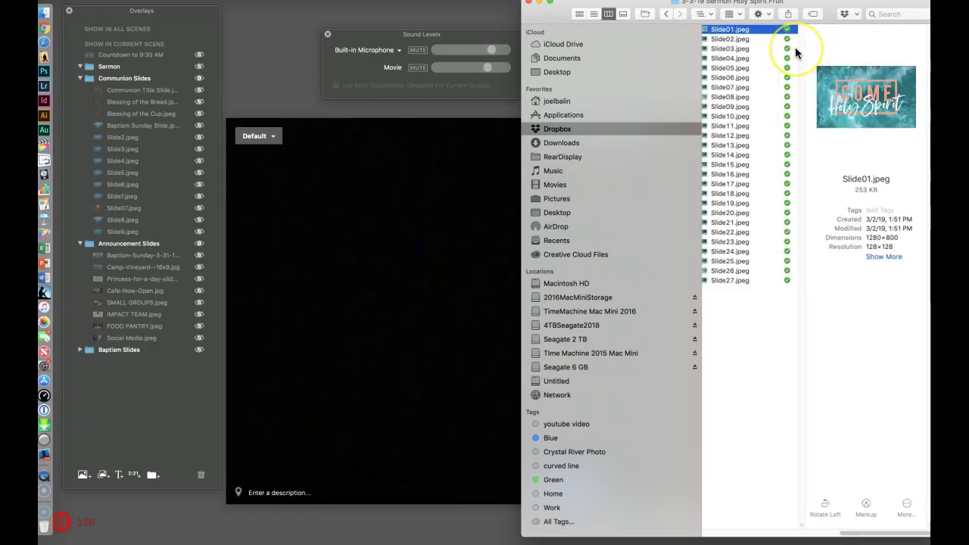
pyautogui.keyDown('shift'); pyautogui.click(722, 280); pyautogui.keyUp('shift')
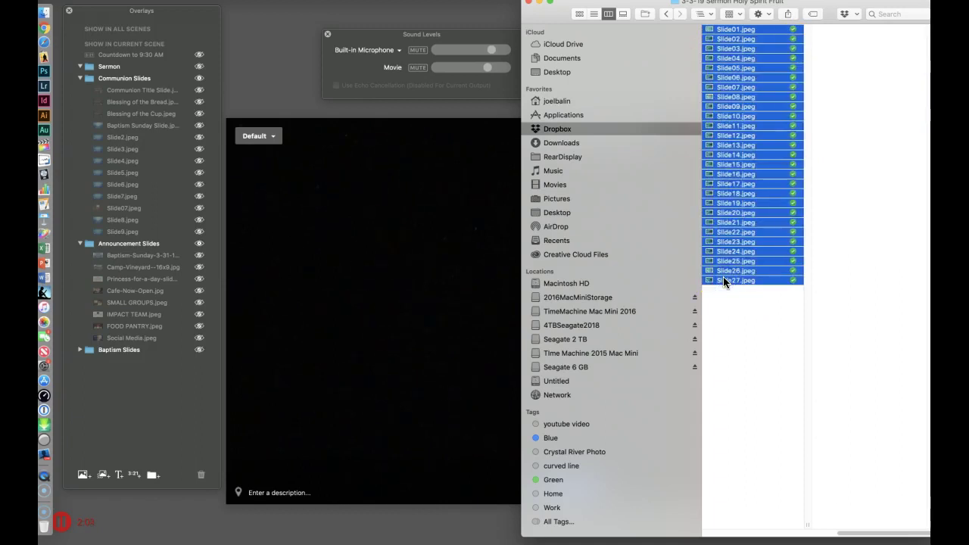
pyautogui.moveTo(749, 124); pyautogui.dragTo(189, 74)
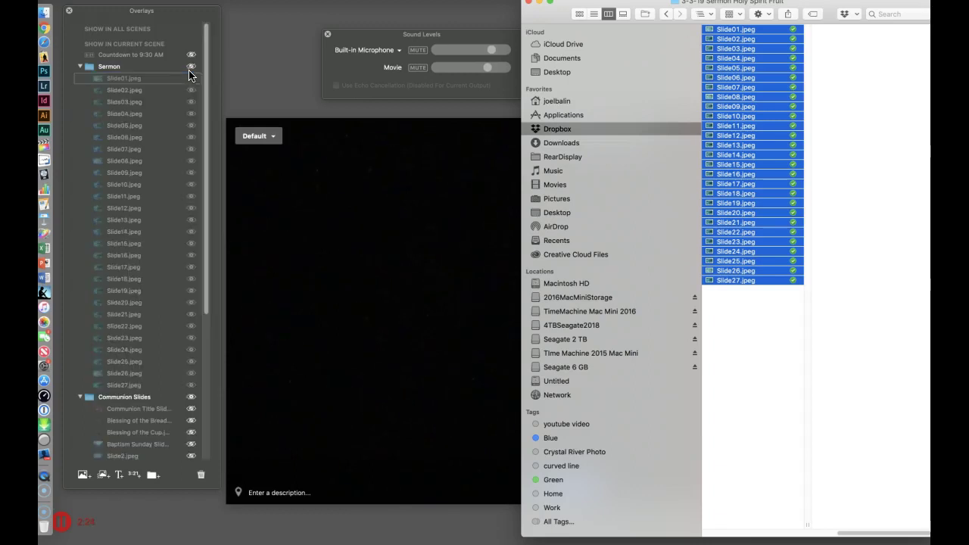
# Step: Bring the Announcement Slides overlays into view and open Dropbox's 3-3-19 > Sunday Resources folder in Finder
pyautogui.scroll(-5, 124, 315)
pyautogui.scroll(1, 128, 314)
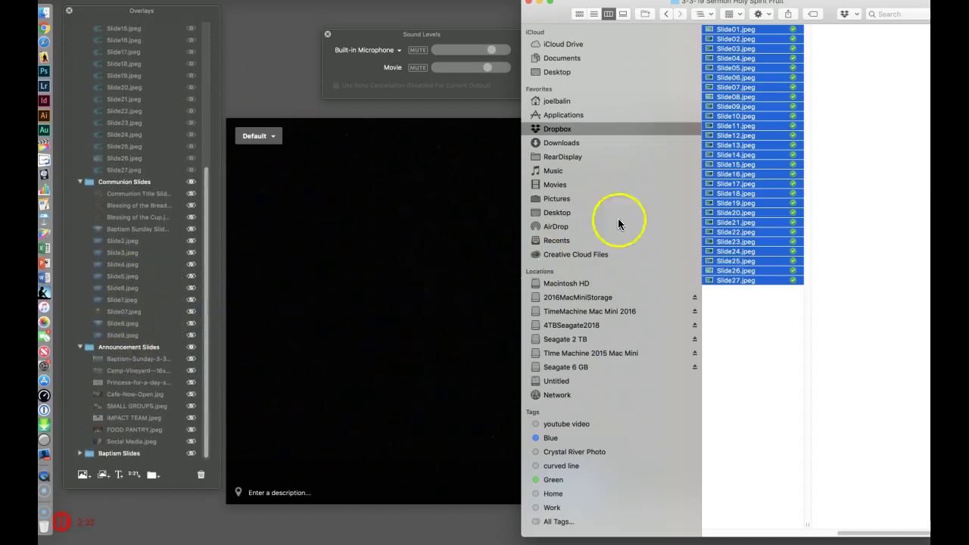
pyautogui.click(556, 130)
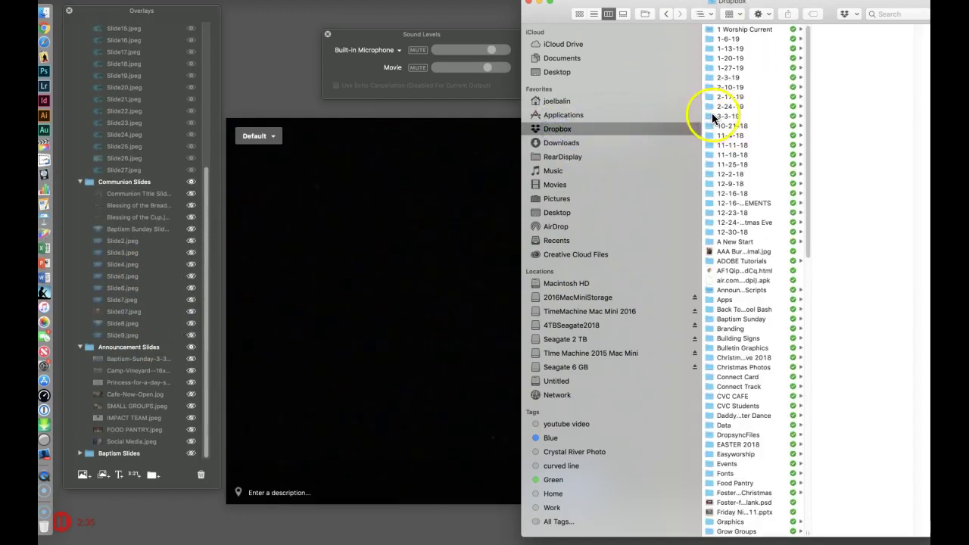
pyautogui.click(713, 116)
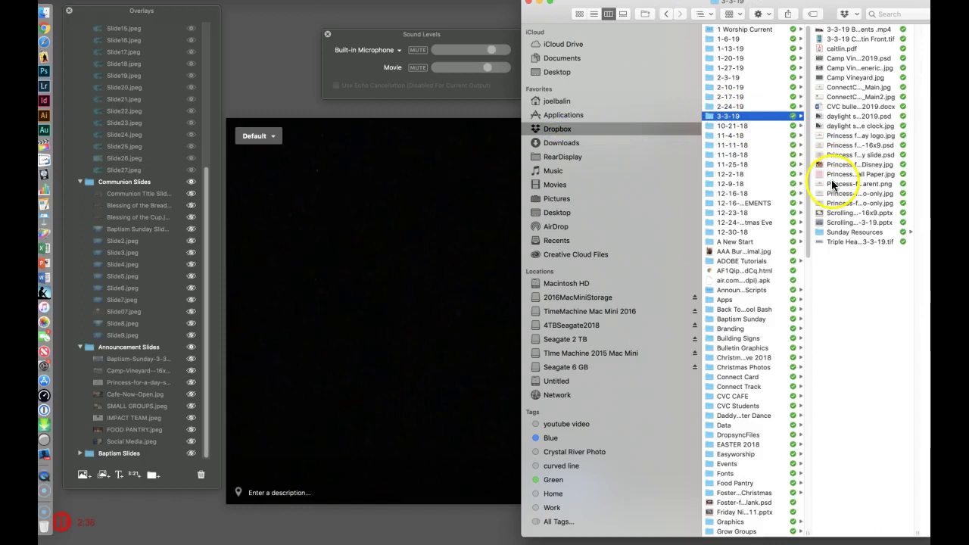
pyautogui.click(817, 232)
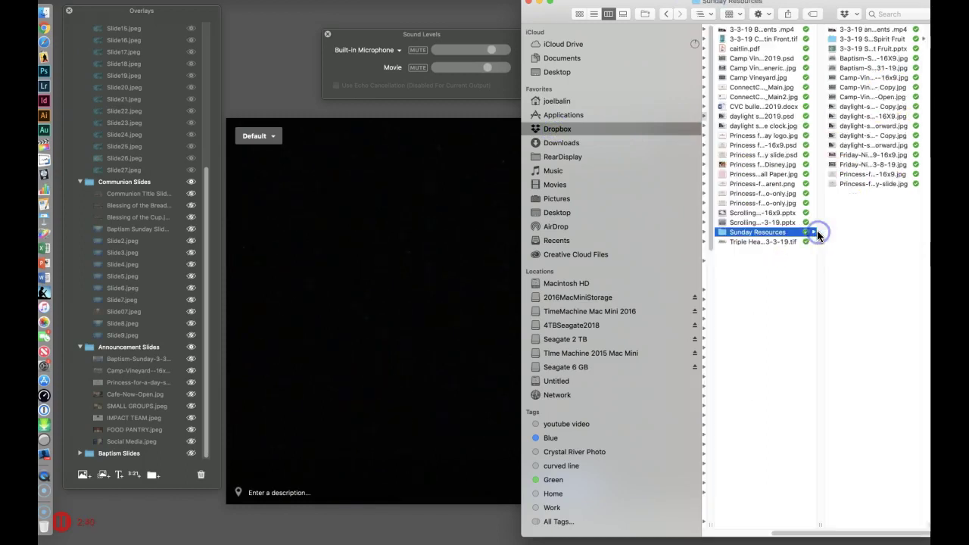
# Step: Add the 16x9 Baptism Sunday, Camp Vineyard, daylight saving, Friday Night Worship and Princess for a day images to the Announcement Slides overlay folder
pyautogui.click(882, 55)
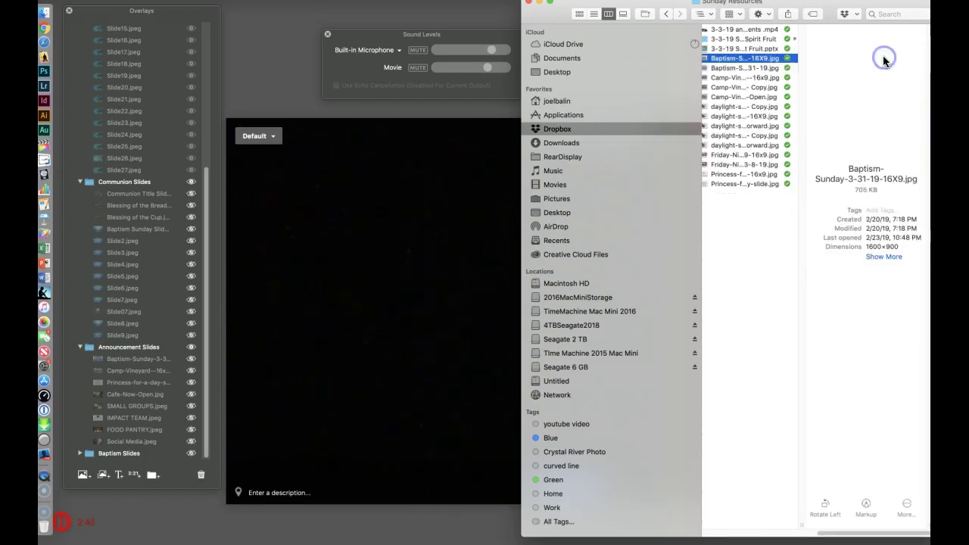
pyautogui.click(801, 82)
pyautogui.keyDown('super'); pyautogui.click(757, 77); pyautogui.keyUp('super')
pyautogui.keyDown('super'); pyautogui.click(759, 115); pyautogui.keyUp('super')
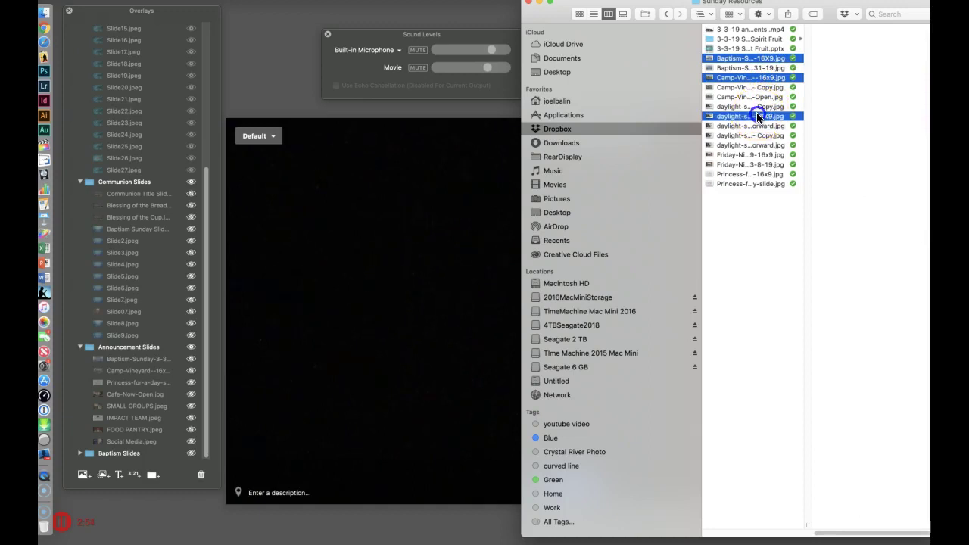
pyautogui.keyDown('super'); pyautogui.click(756, 155); pyautogui.keyUp('super')
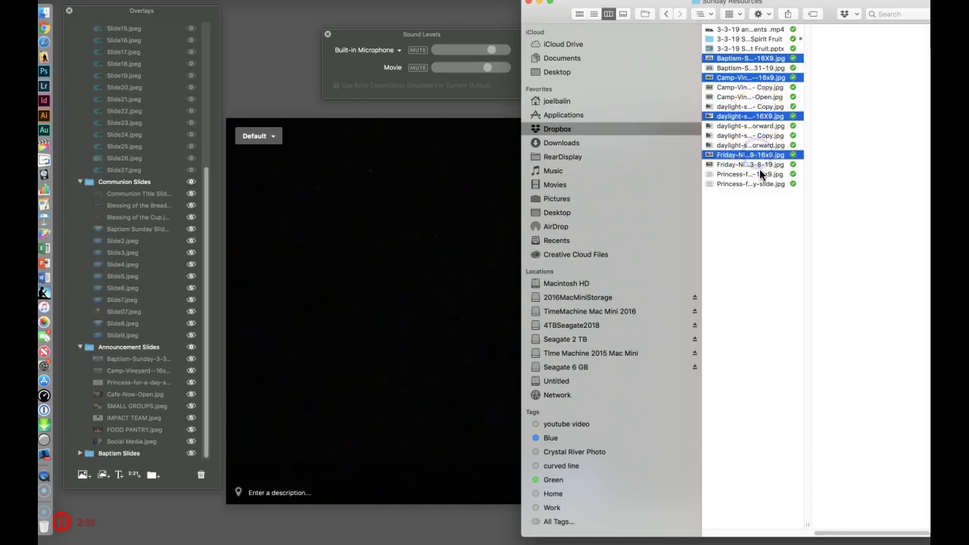
pyautogui.keyDown('super'); pyautogui.click(759, 173); pyautogui.keyUp('super')
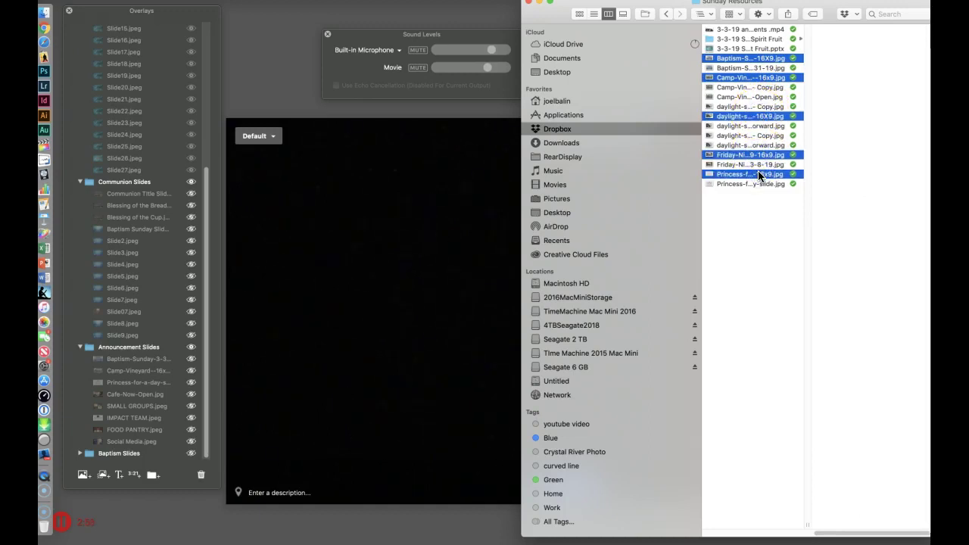
pyautogui.moveTo(751, 63); pyautogui.dragTo(751, 65)
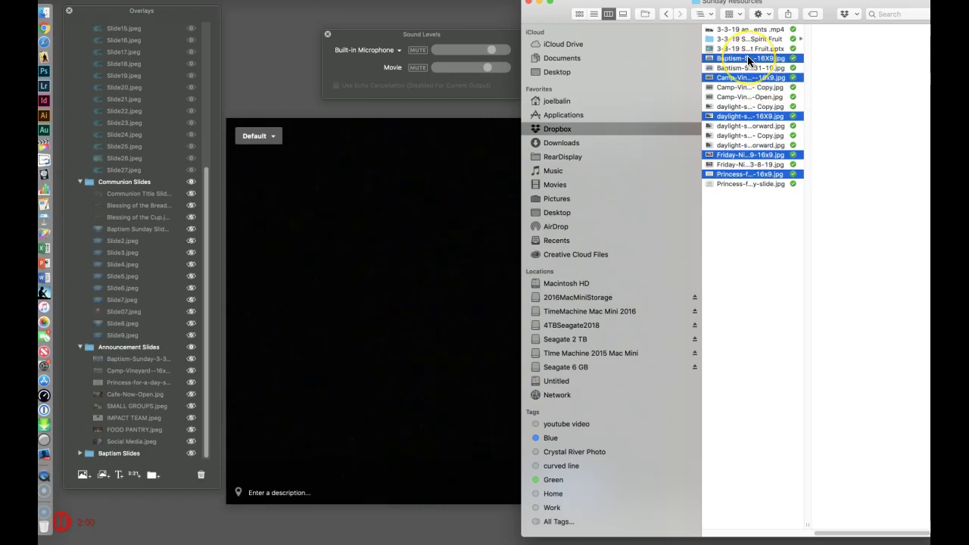
pyautogui.moveTo(749, 60); pyautogui.dragTo(142, 359)
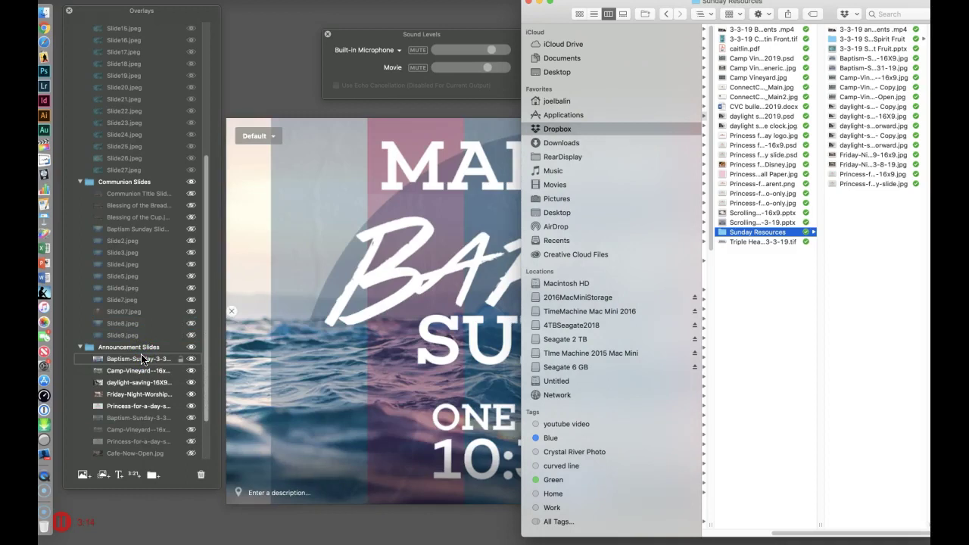